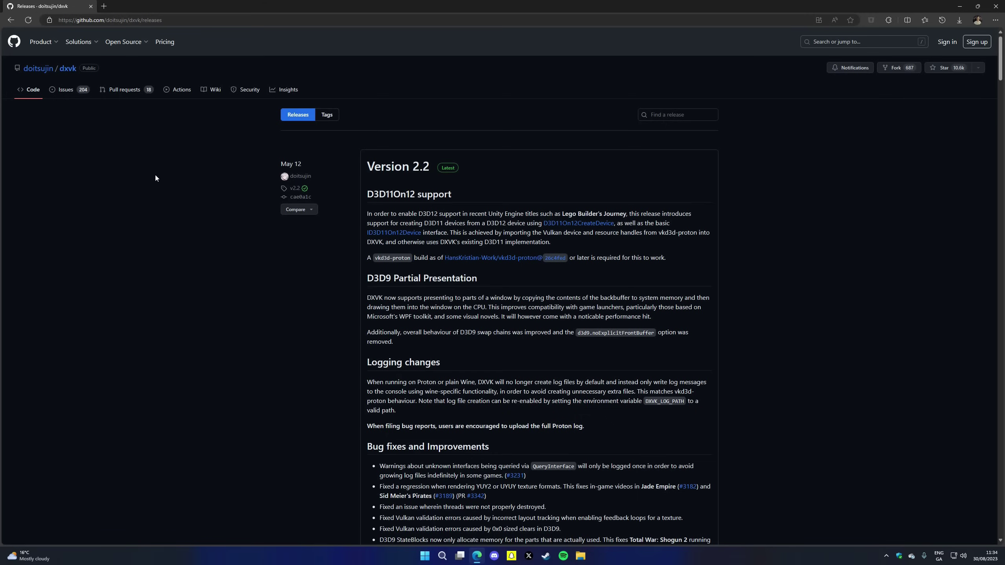
pyautogui.scroll(-5, 155, 179)
pyautogui.scroll(-5, 179, 183)
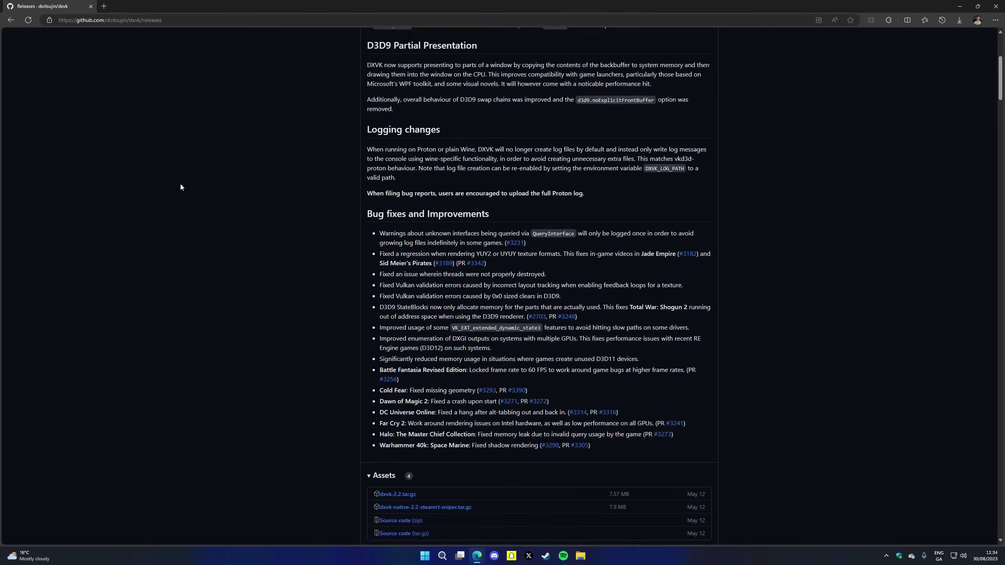
pyautogui.scroll(-3, 221, 199)
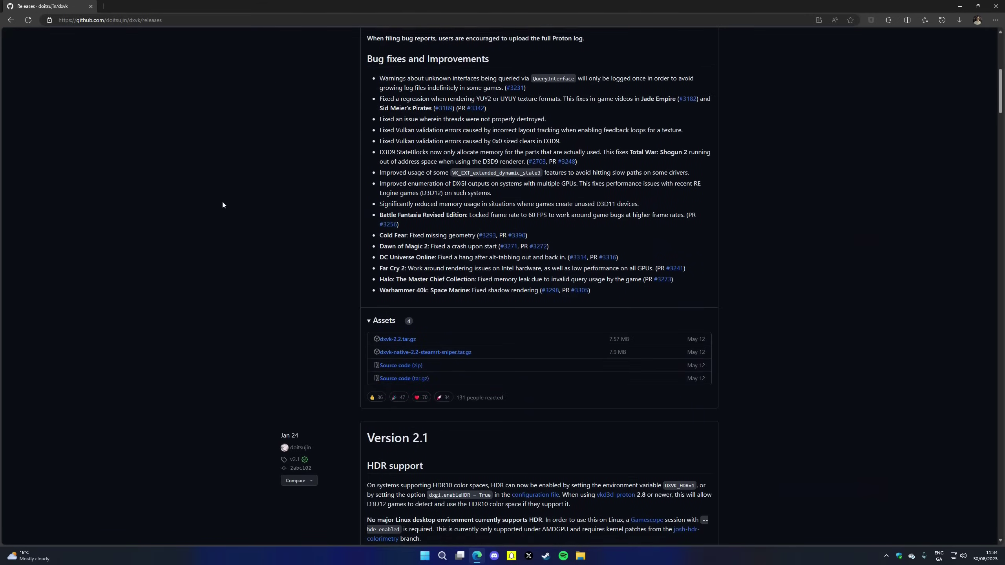
# Step: Download dxvk-2.2.tar.gz from the DXVK Version 2.2 release assets
pyautogui.click(401, 341)
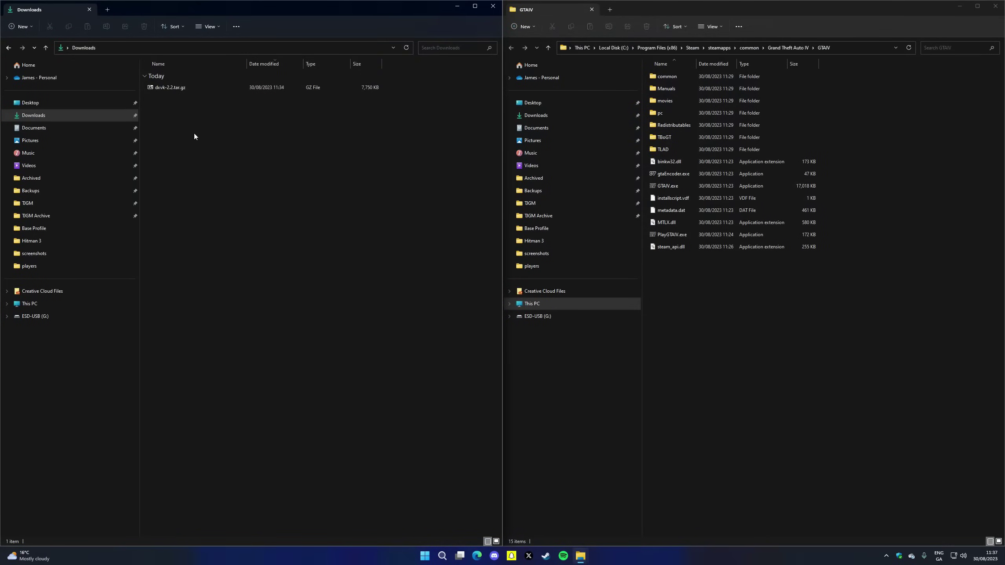
# Step: Open dxvk-2.2.tar.gz and its inner dxvk-2.2.tar in 7-Zip, docked on the left half
pyautogui.click(192, 92)
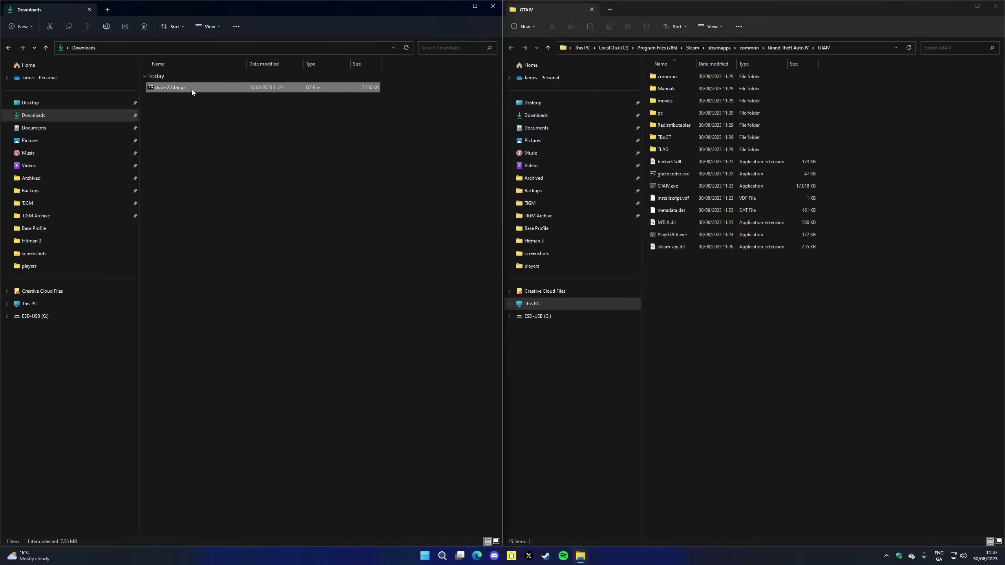
pyautogui.doubleClick(192, 90)
pyautogui.click(240, 207)
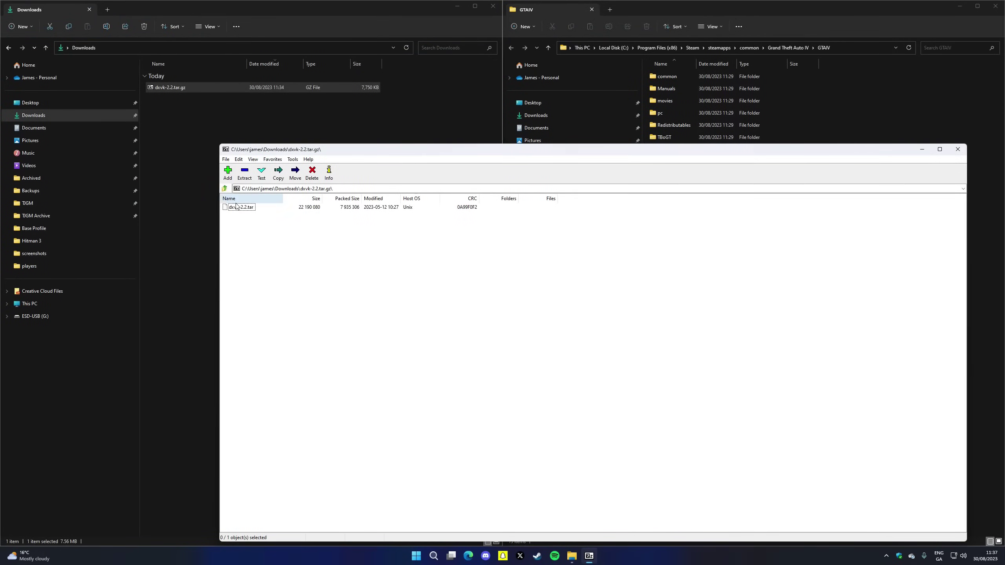
pyautogui.doubleClick(240, 208)
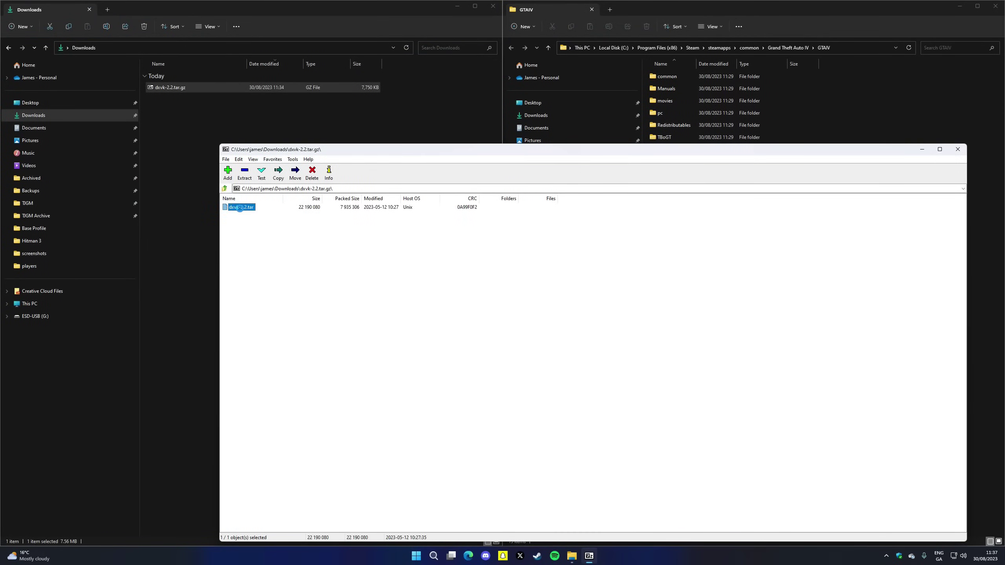
pyautogui.moveTo(313, 150); pyautogui.dragTo(2, 134)
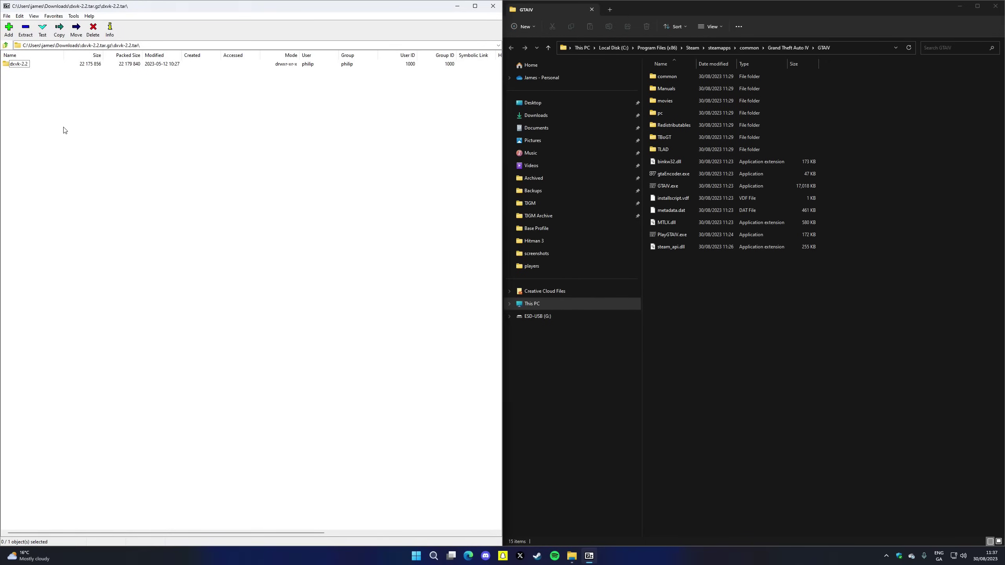
# Step: Browse into the archive's dxvk-2.2 x32 folder of 32-bit DLLs
pyautogui.doubleClick(19, 63)
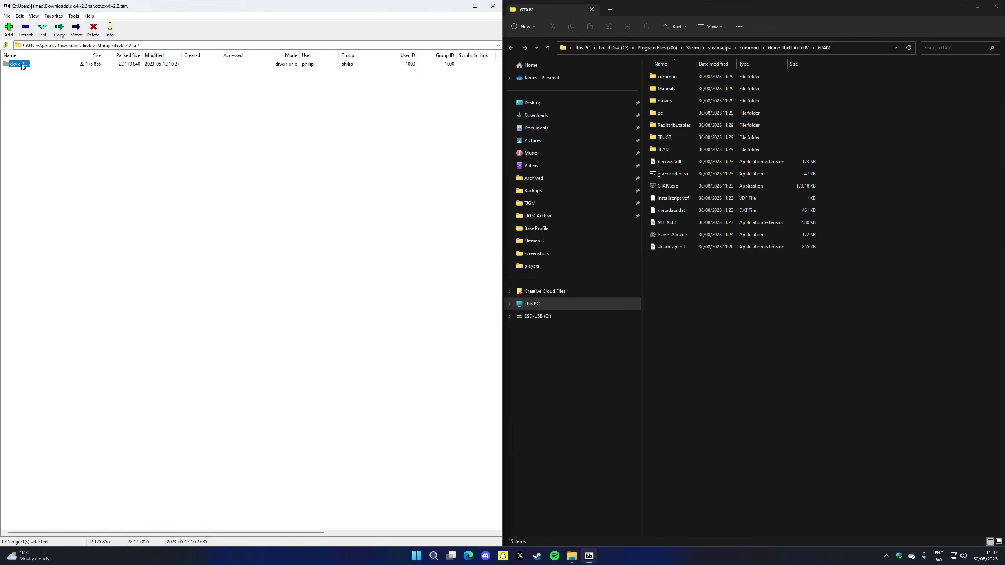
pyautogui.click(15, 64)
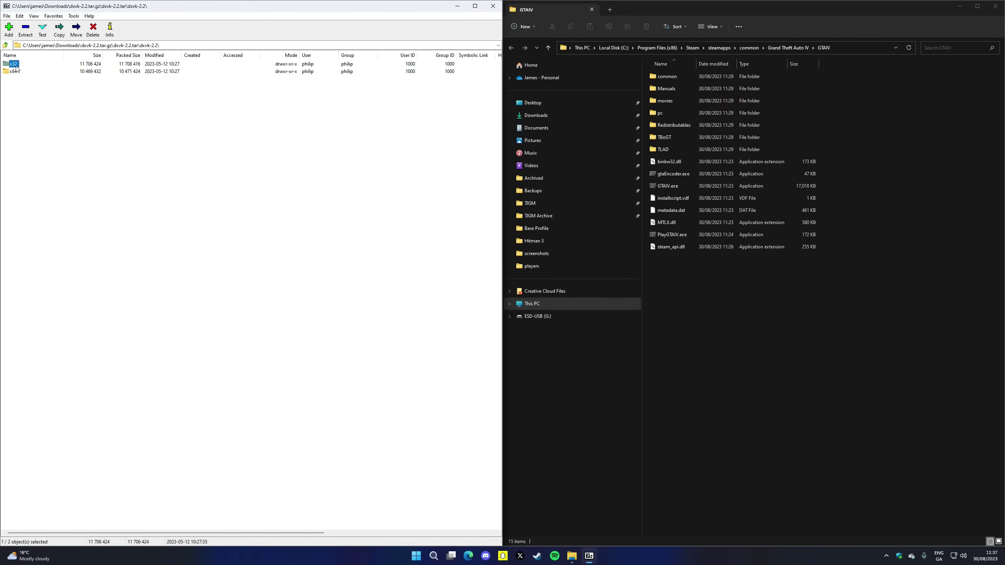
pyautogui.doubleClick(16, 64)
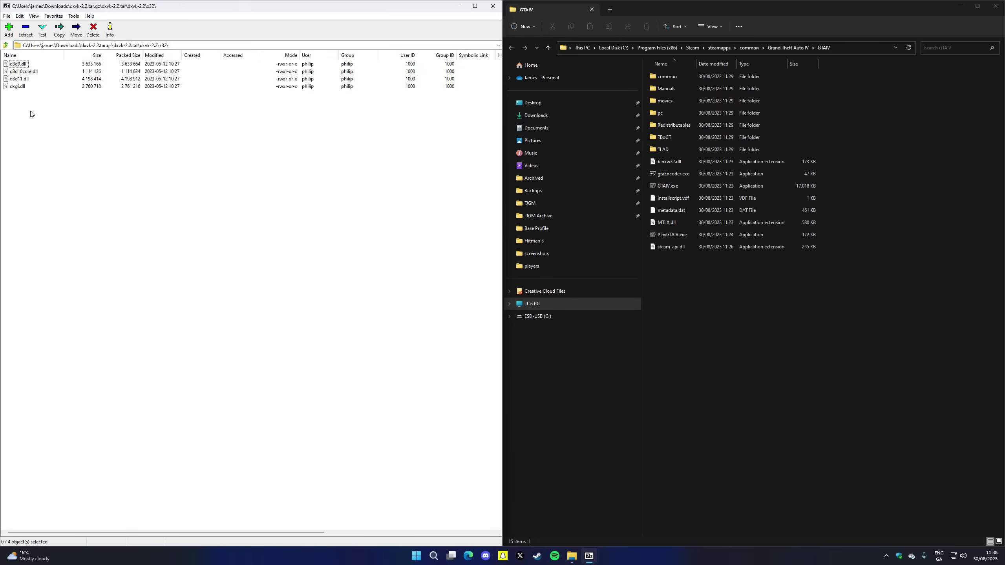
# Step: Copy the 32-bit DXVK d3d9.dll into the GTAIV game folder
pyautogui.moveTo(18, 63); pyautogui.dragTo(746, 300)
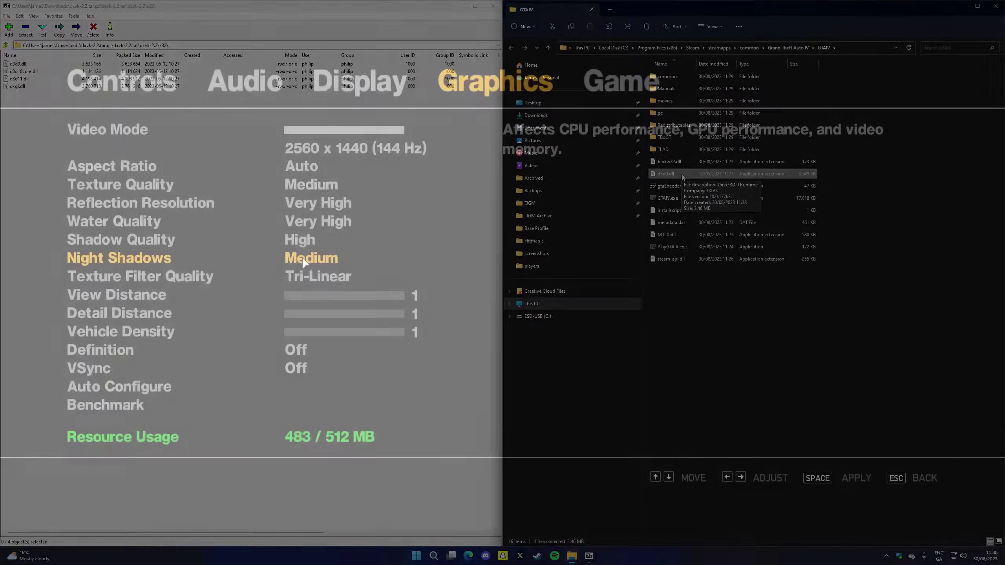
# Step: Set Night Shadows to Very High and max Detail Distance and Vehicle Density to 100
pyautogui.click(338, 258)
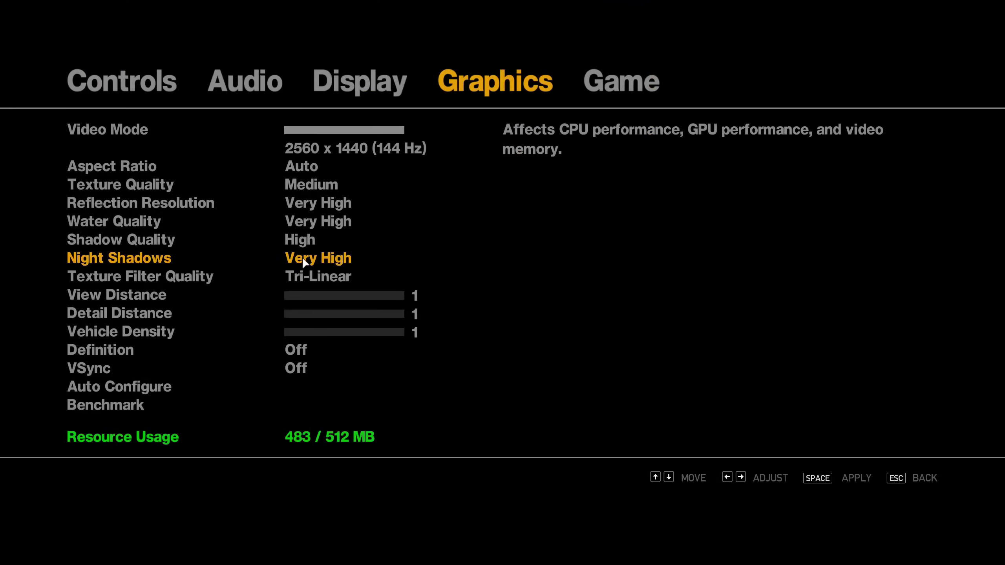
pyautogui.moveTo(303, 296)
pyautogui.mouseDown()
pyautogui.moveTo(405, 297)
pyautogui.moveTo(299, 300)
pyautogui.moveTo(398, 302)
pyautogui.moveTo(329, 297)
pyautogui.mouseUp()
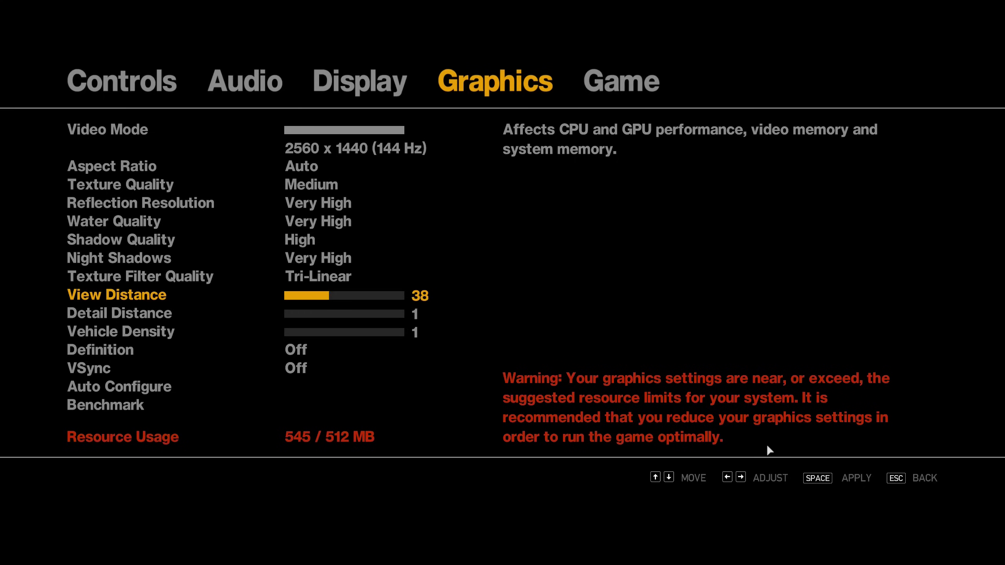
pyautogui.moveTo(389, 314)
pyautogui.mouseDown()
pyautogui.moveTo(409, 315)
pyautogui.moveTo(409, 335)
pyautogui.mouseUp()
pyautogui.moveTo(391, 298); pyautogui.dragTo(409, 296)
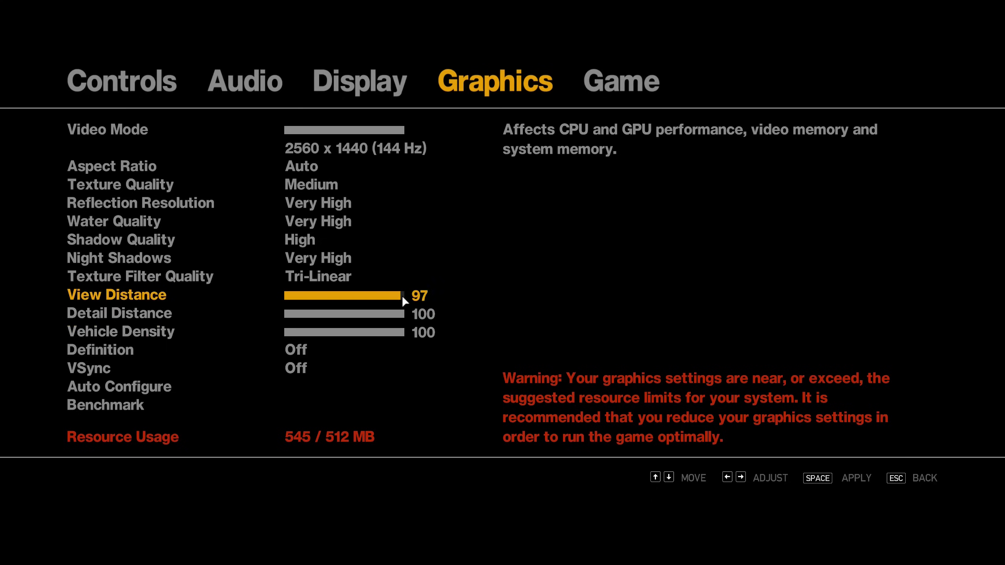
# Step: Readjust View Distance and raise texture filtering to Anisotropic x16
pyautogui.click(330, 296)
pyautogui.moveTo(330, 296); pyautogui.dragTo(390, 296)
pyautogui.click(330, 296)
pyautogui.click(341, 280)
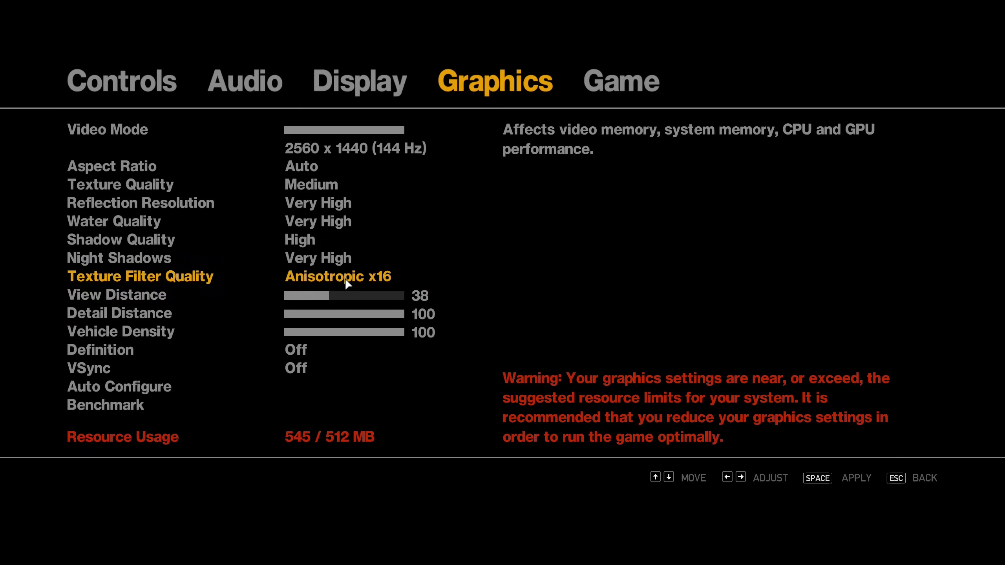
pyautogui.click(368, 296)
pyautogui.click(329, 295)
# Step: Adjust the View Distance value once more
pyautogui.click(395, 296)
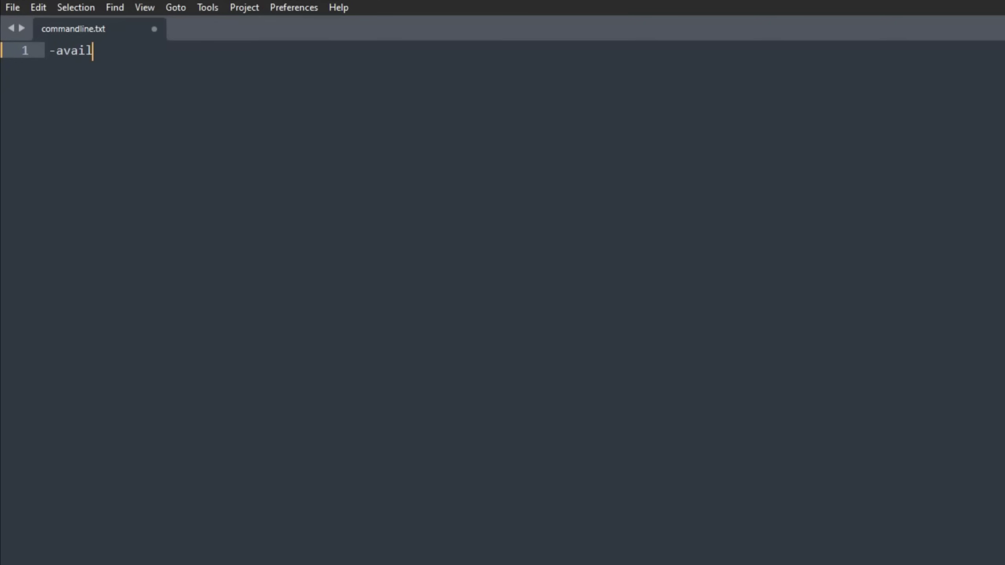
pyautogui.write('ablevid')
pyautogui.write('mem ')
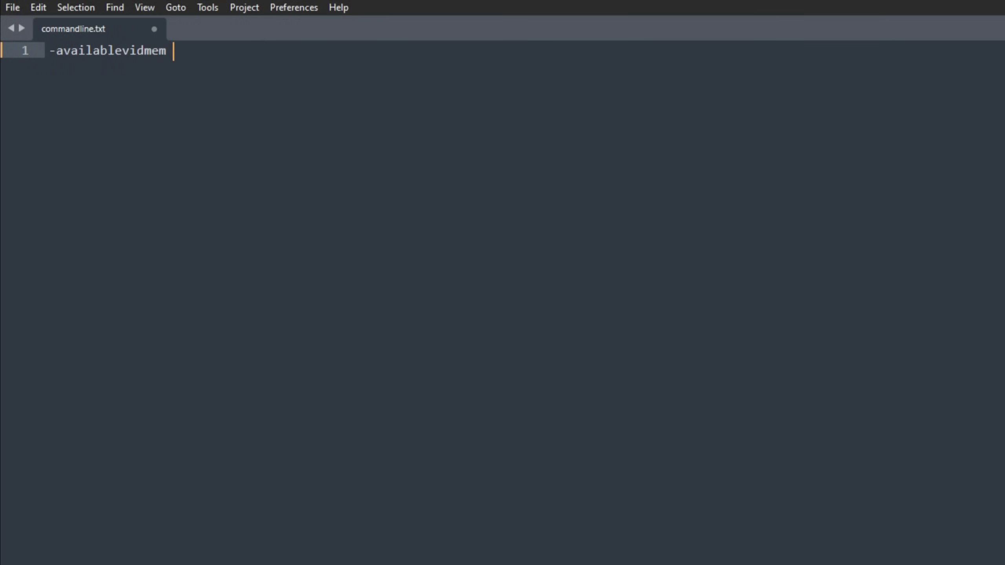
pyautogui.write('8192')
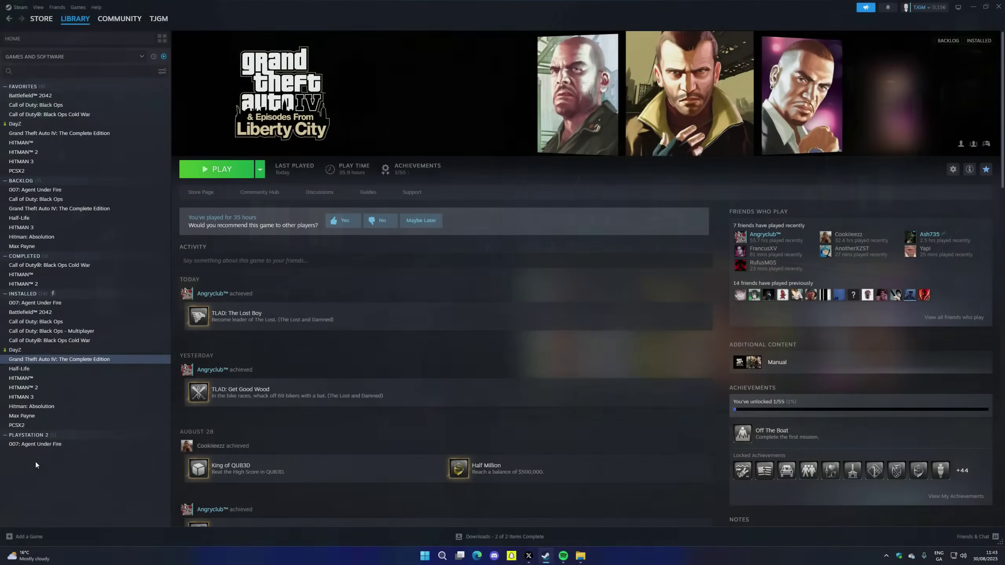
# Step: Add GTAIV.exe from the GTA IV folder as a non-Steam game and open its library entry
pyautogui.click(35, 536)
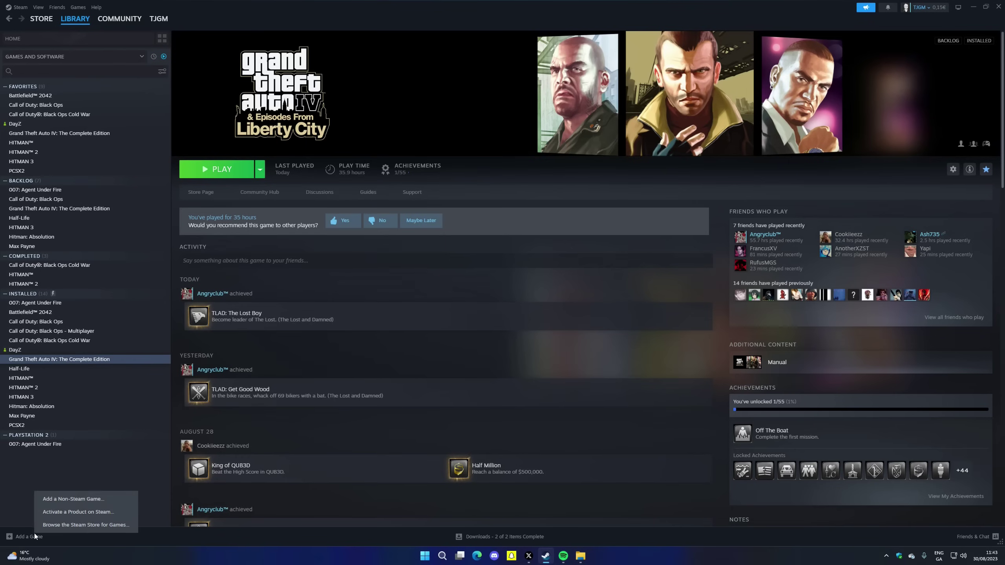
pyautogui.click(71, 499)
pyautogui.click(399, 384)
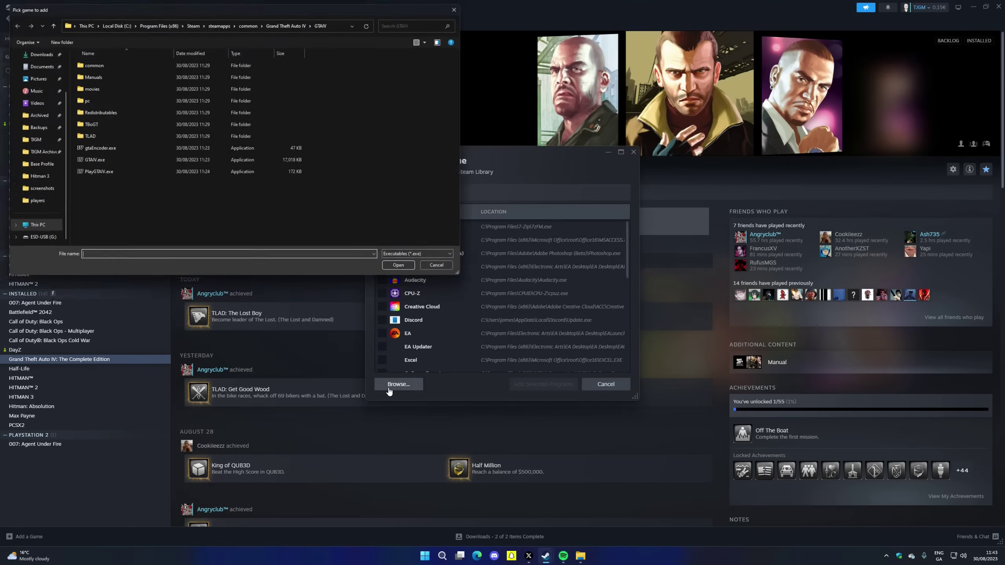
pyautogui.click(99, 160)
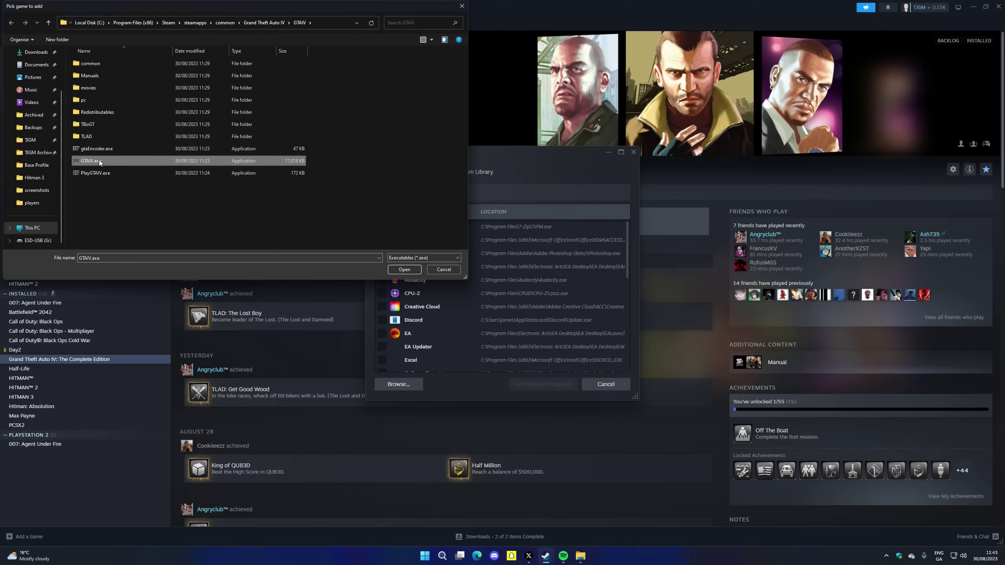
pyautogui.doubleClick(108, 162)
pyautogui.scroll(-2, 502, 299)
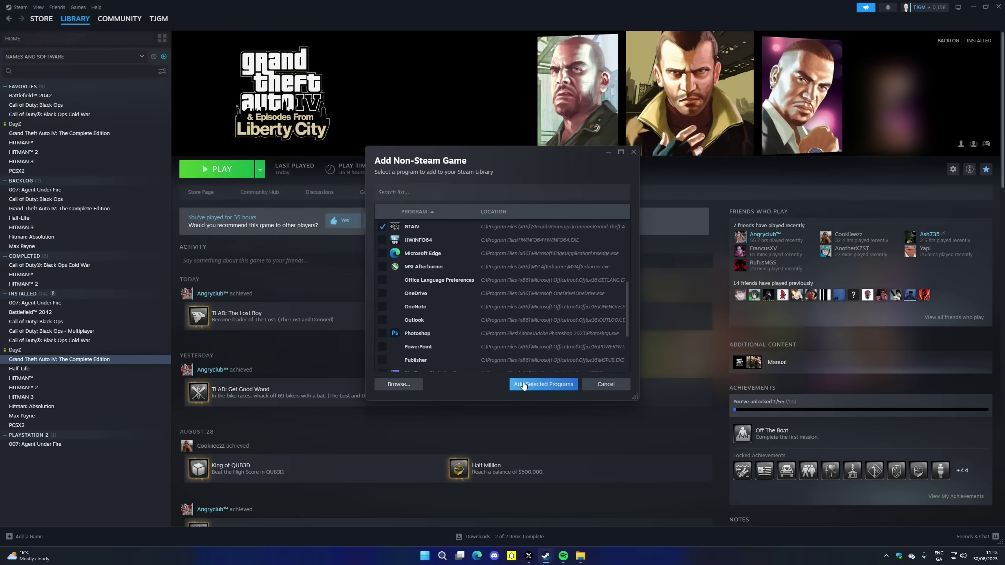
pyautogui.click(543, 384)
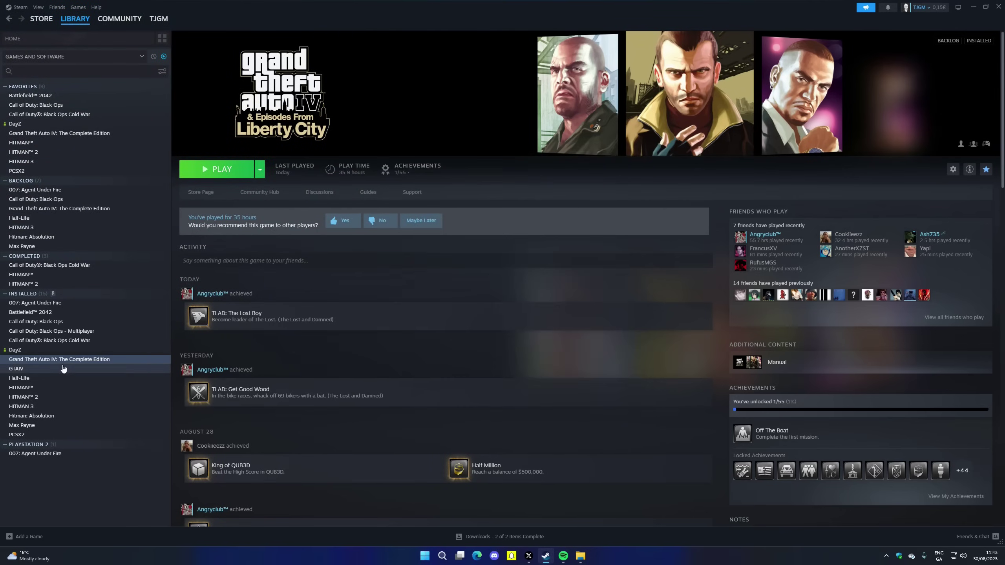
pyautogui.click(16, 368)
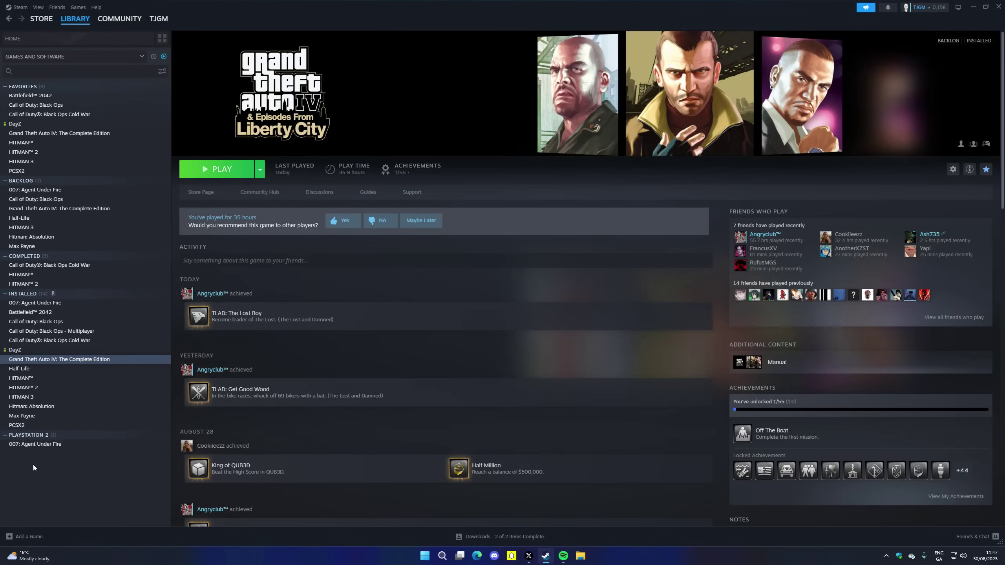
# Step: Open Grand Theft Auto IV's Steam Properties and start entering its launch options
pyautogui.rightClick(65, 360)
pyautogui.moveTo(84, 422)
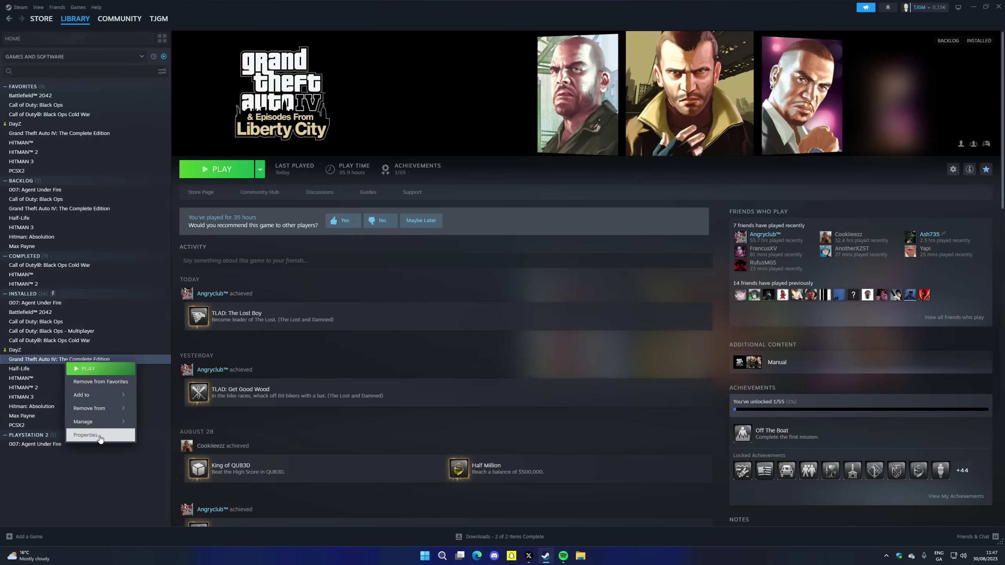
pyautogui.click(86, 436)
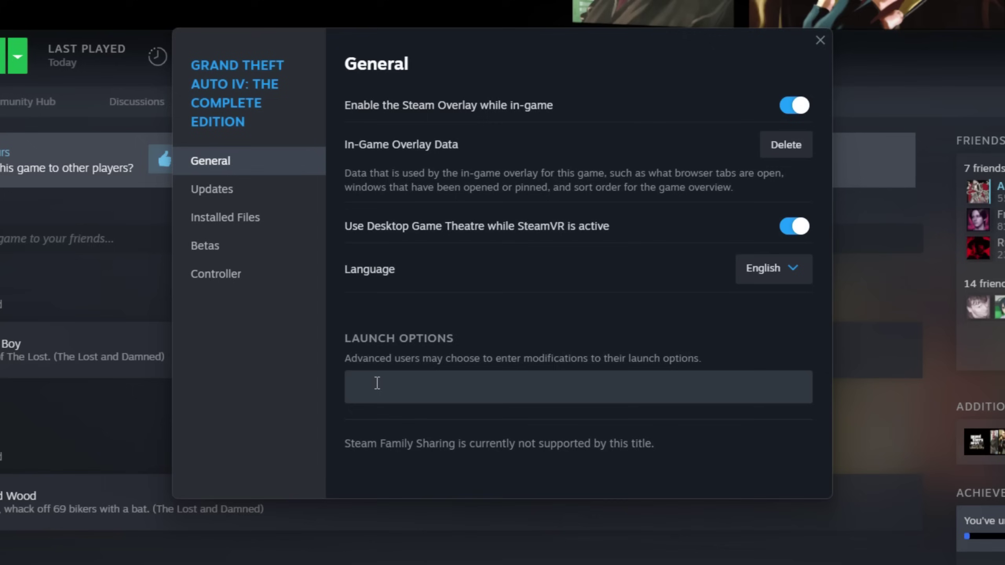
pyautogui.click(389, 384)
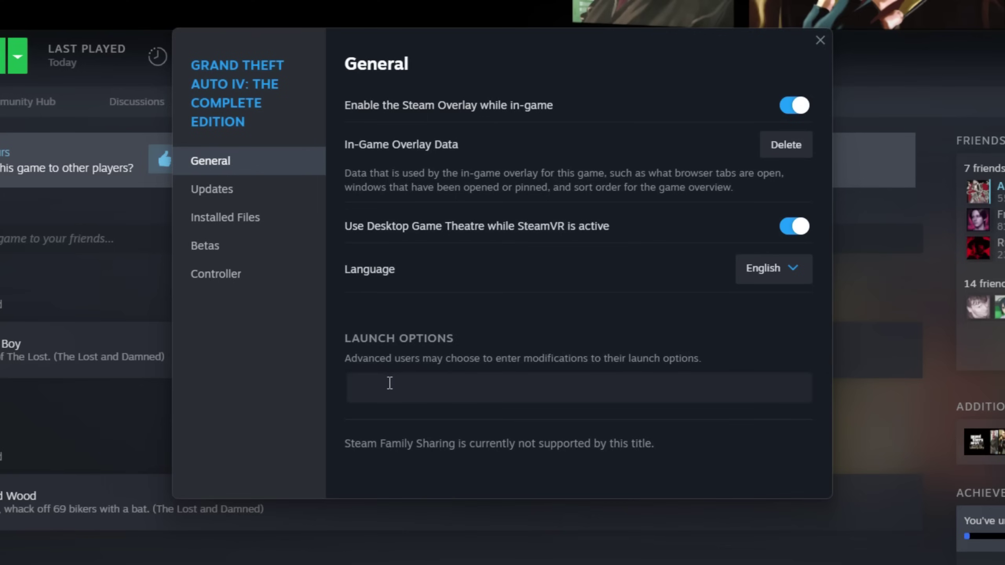
pyautogui.write('-avail')
pyautogui.write('ablevid')
pyautogui.write('mem')
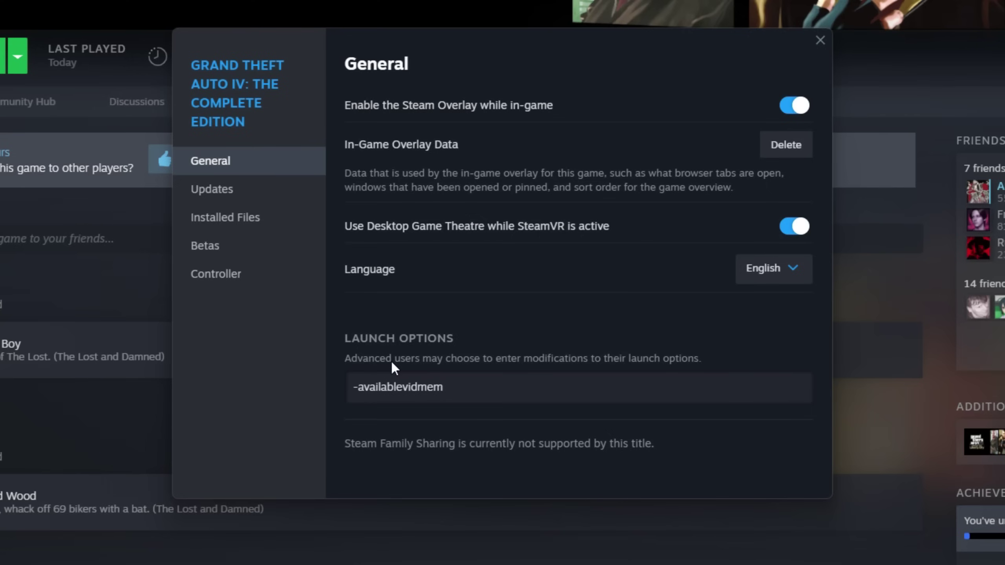
pyautogui.write(' 8')
pyautogui.write('192')
pyautogui.write(' -n')
pyautogui.write('omemre')
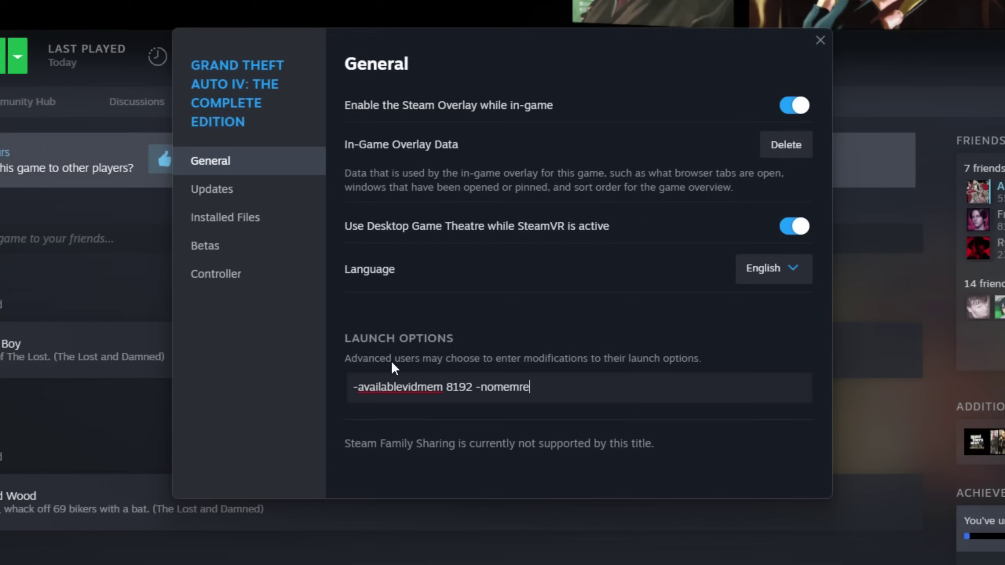
pyautogui.write('strict')
pyautogui.write(' -n')
pyautogui.write('orest')
pyautogui.write('rictions')
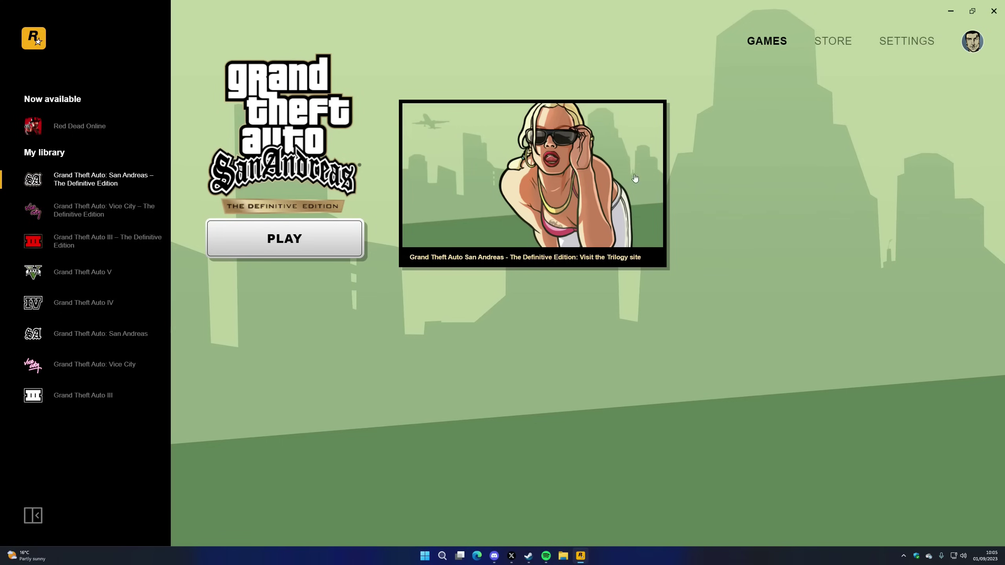
# Step: Open Rockstar Launcher settings for GTA San Andreas Definitive Edition and focus its launch arguments
pyautogui.click(903, 45)
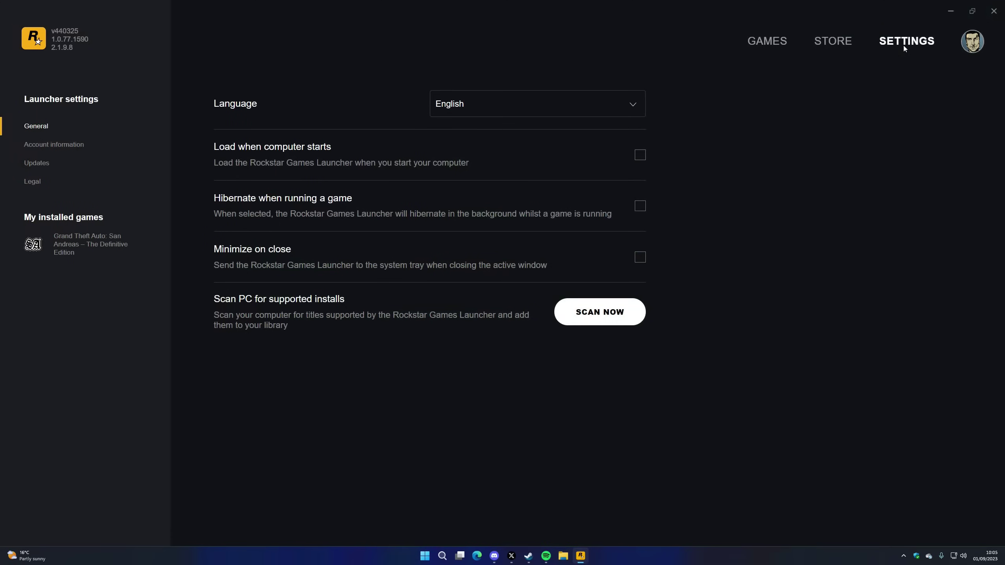
pyautogui.click(87, 257)
pyautogui.scroll(-2, 354, 354)
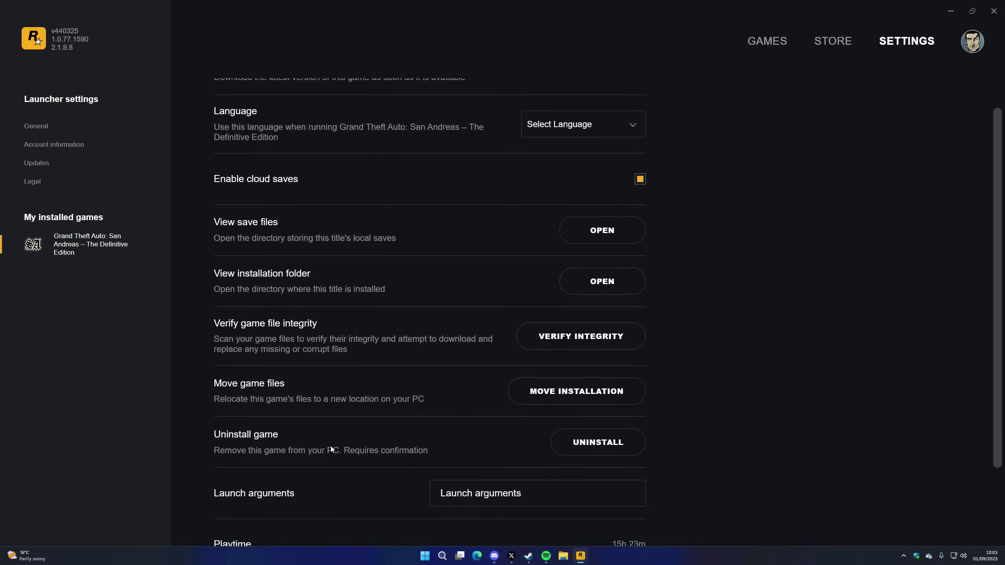
pyautogui.scroll(-2, 354, 354)
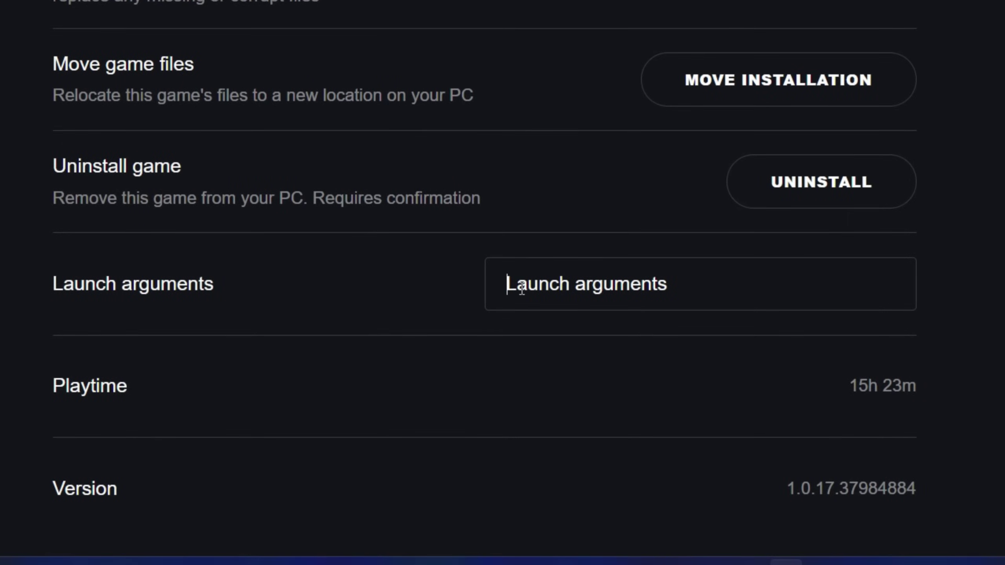
pyautogui.click(511, 288)
pyautogui.click(511, 291)
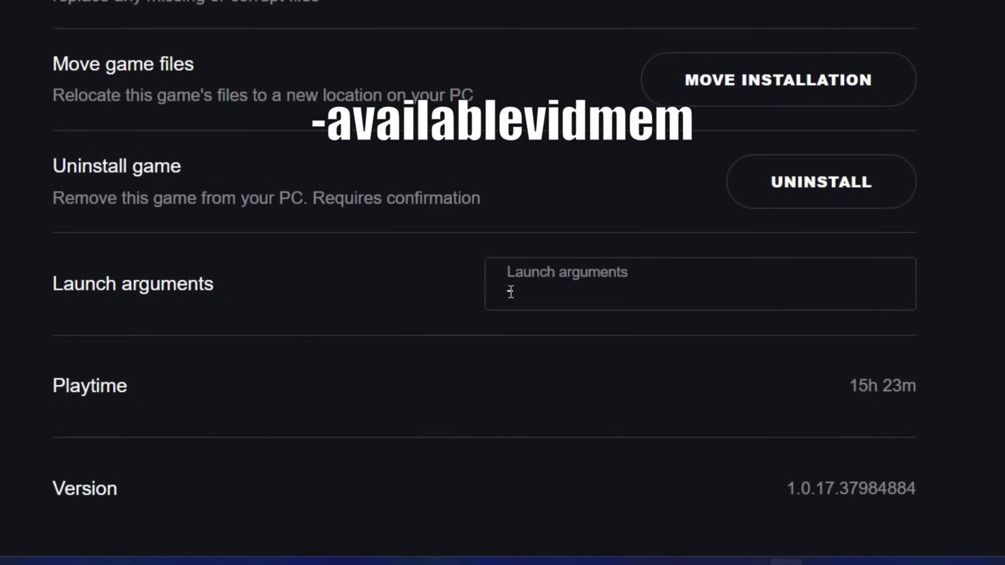
pyautogui.write('-available')
pyautogui.write('vid')
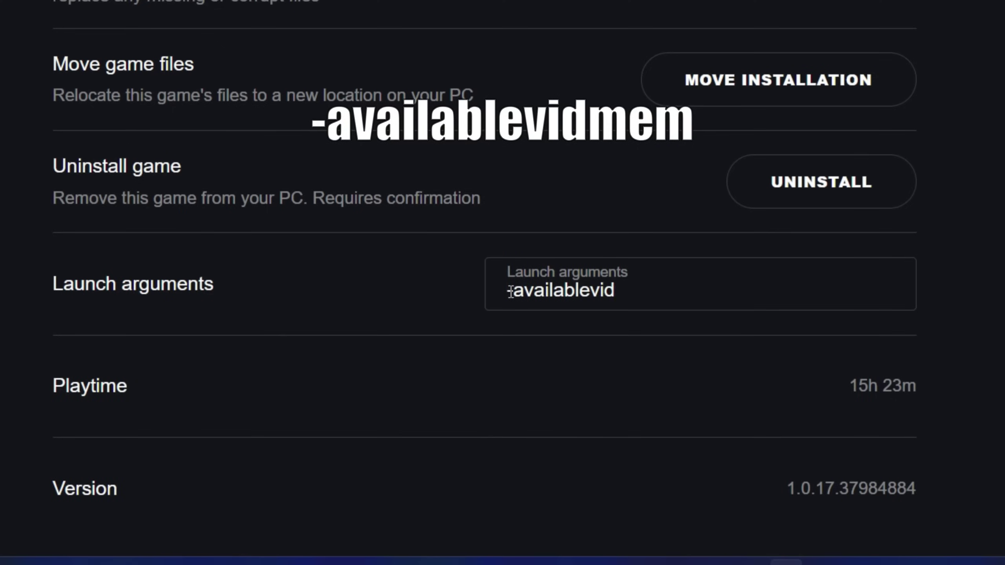
pyautogui.write('mem')
pyautogui.write(' 8192')
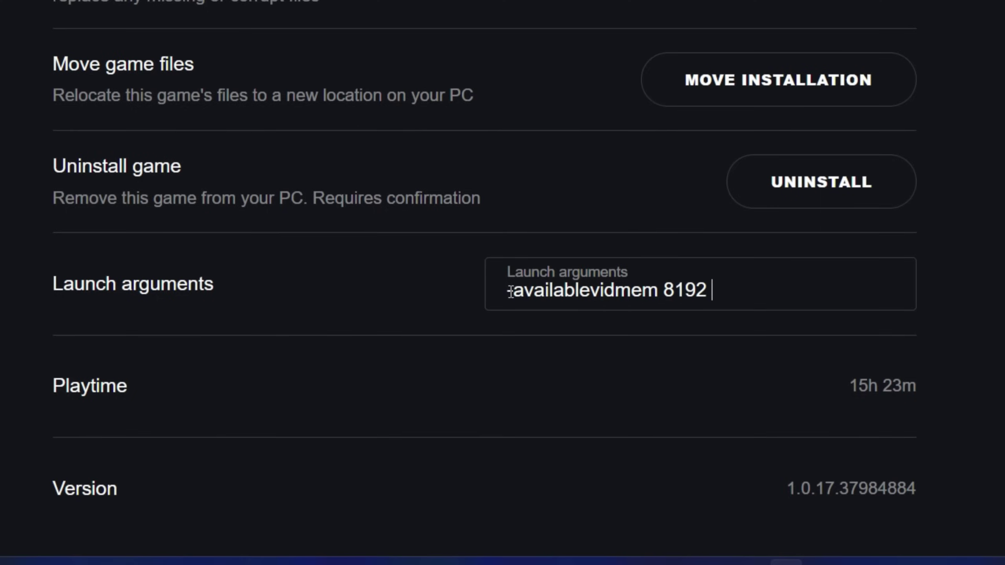
pyautogui.write('-nomem')
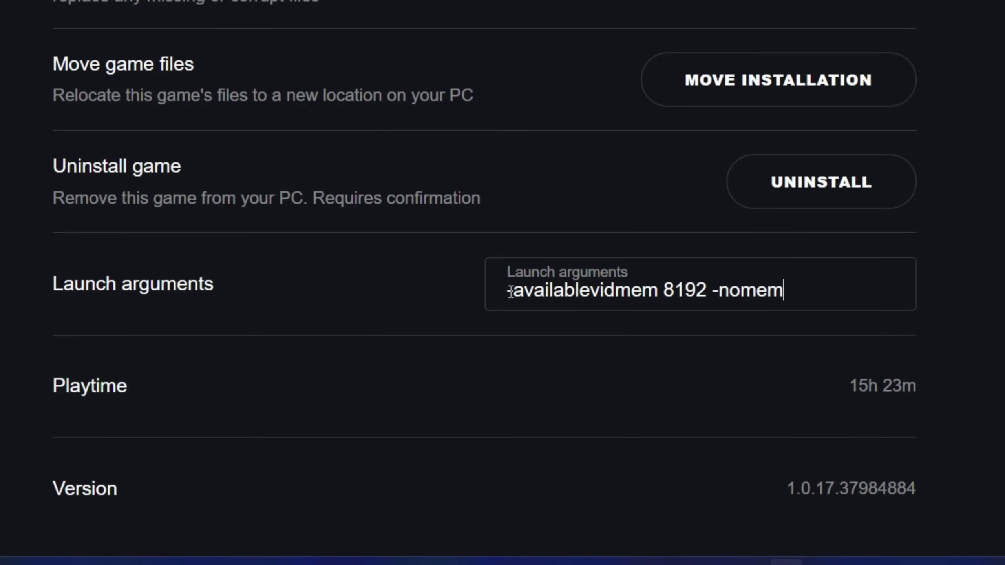
pyautogui.write('restri')
pyautogui.write('ct')
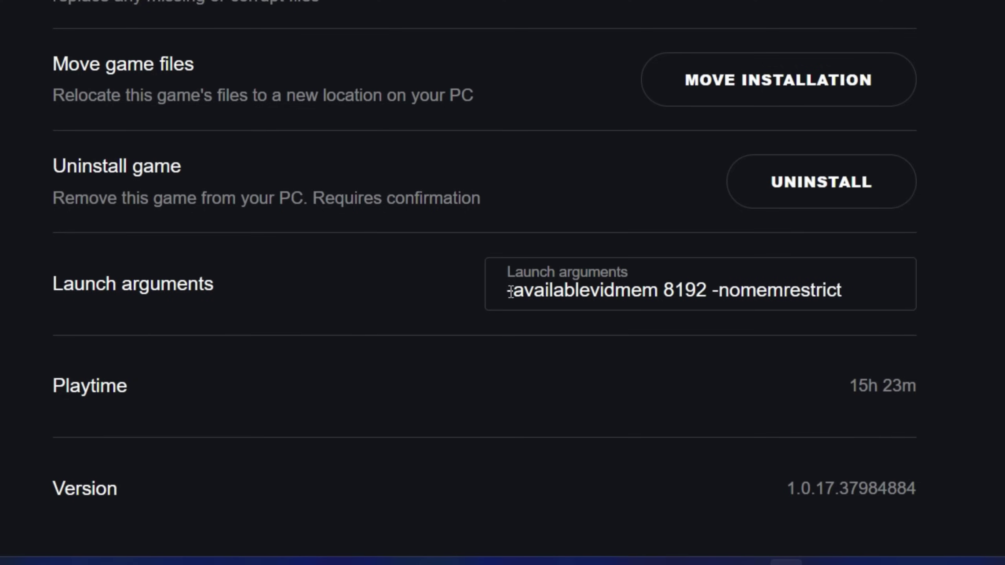
pyautogui.write(' -nores')
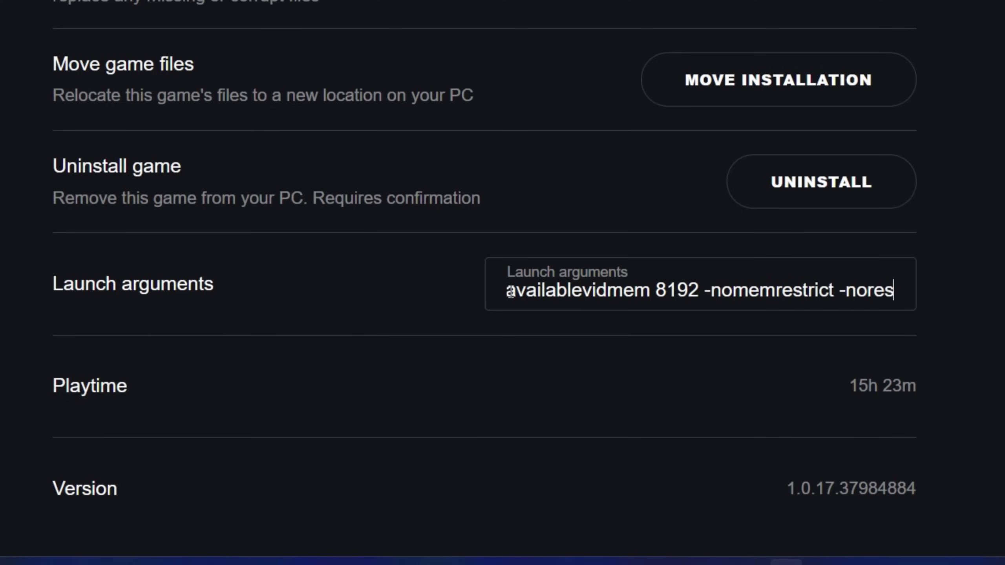
pyautogui.write('trictions')
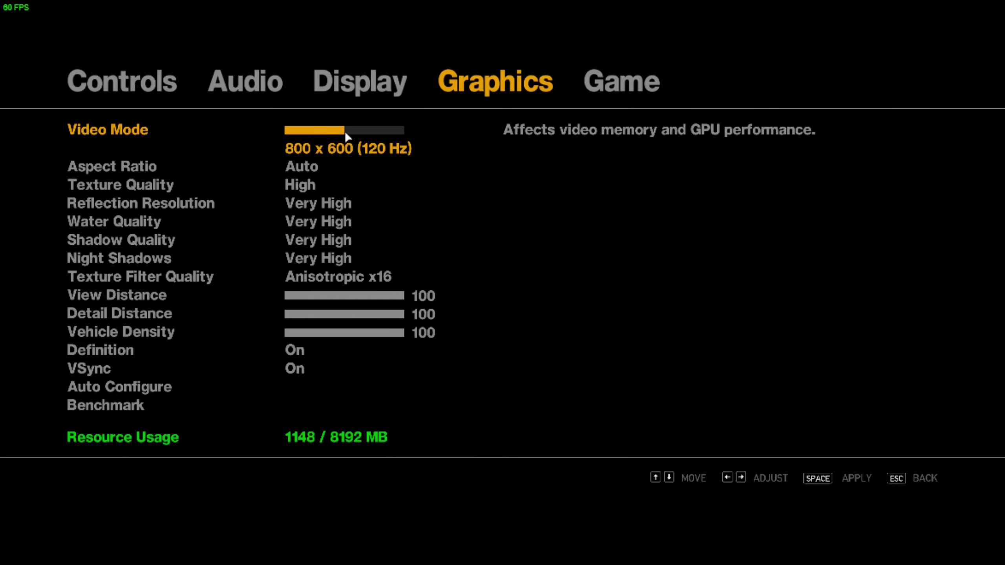
# Step: Return the video mode to 144 Hz, then download the raw dxvk.conf from GitHub
pyautogui.moveTo(345, 131)
pyautogui.mouseDown()
pyautogui.moveTo(280, 130)
pyautogui.moveTo(311, 130)
pyautogui.mouseUp()
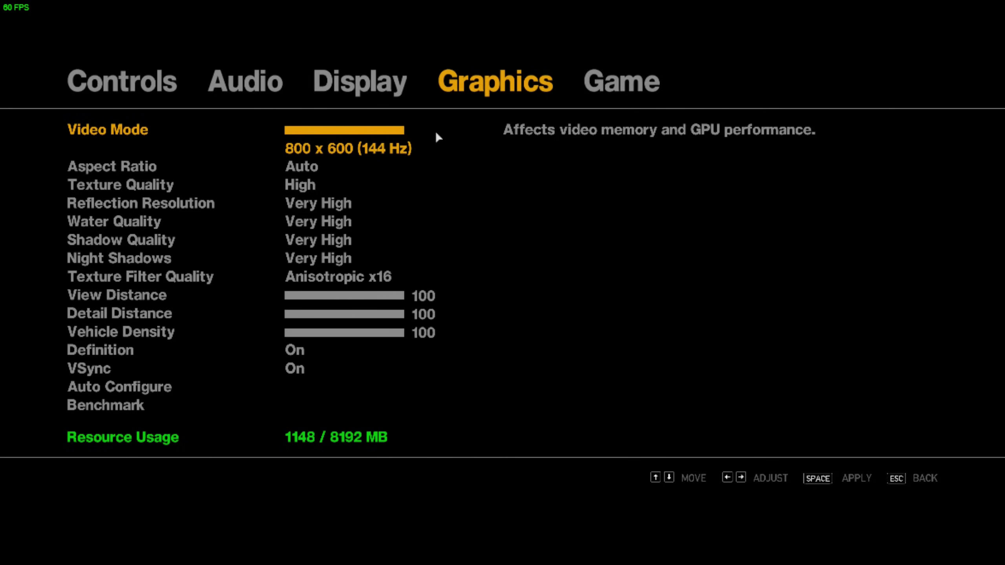
pyautogui.moveTo(435, 131)
pyautogui.mouseDown()
pyautogui.moveTo(269, 132)
pyautogui.moveTo(392, 134)
pyautogui.mouseUp()
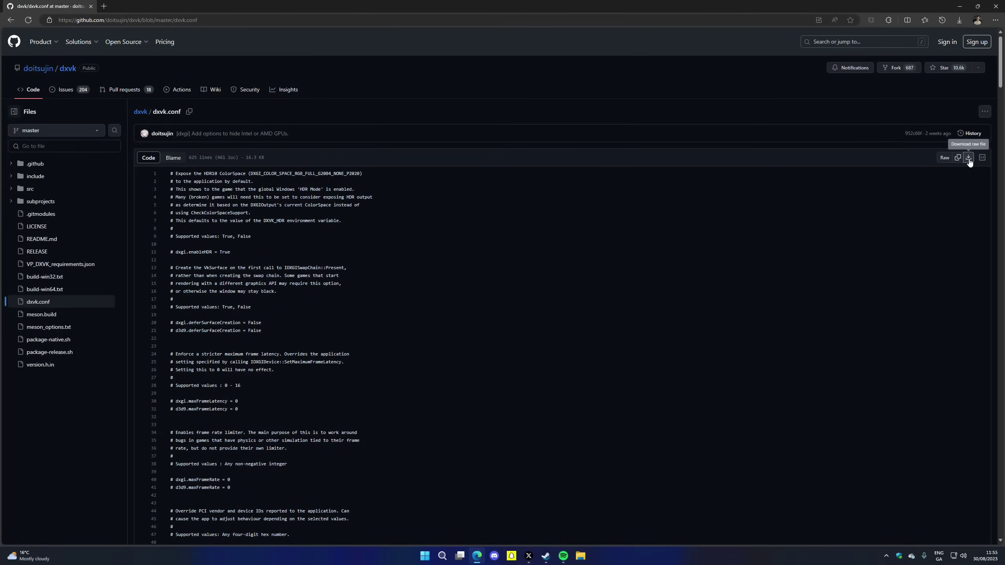
pyautogui.click(970, 158)
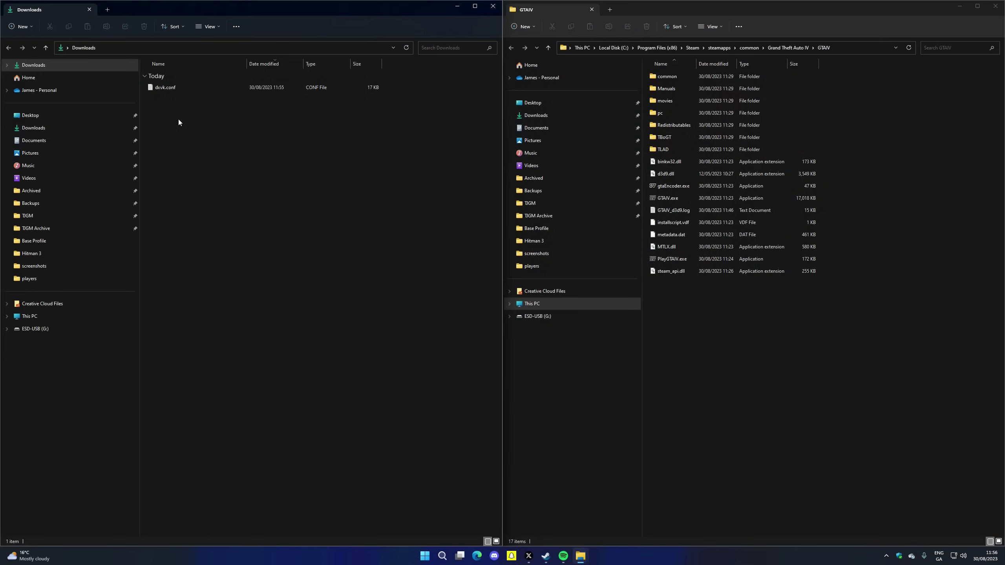
# Step: Move dxvk.conf from Downloads into the GTAIV folder and open it for editing
pyautogui.click(178, 87)
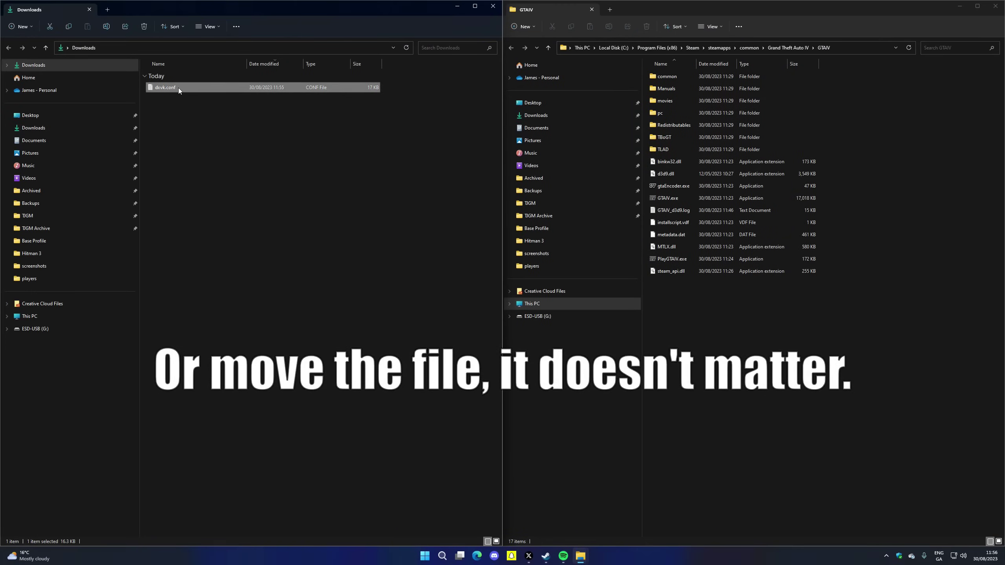
pyautogui.moveTo(178, 88); pyautogui.dragTo(716, 302)
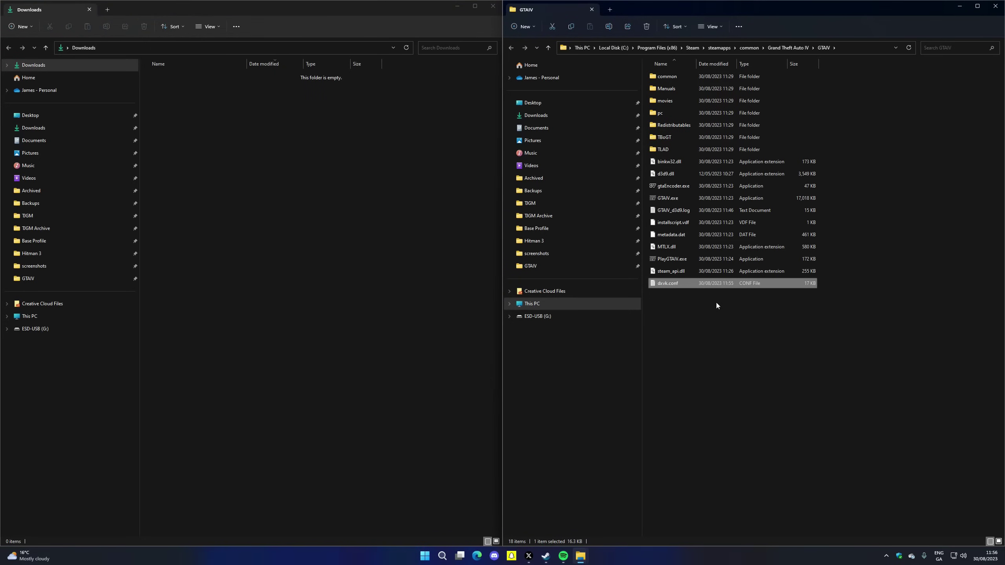
pyautogui.doubleClick(687, 283)
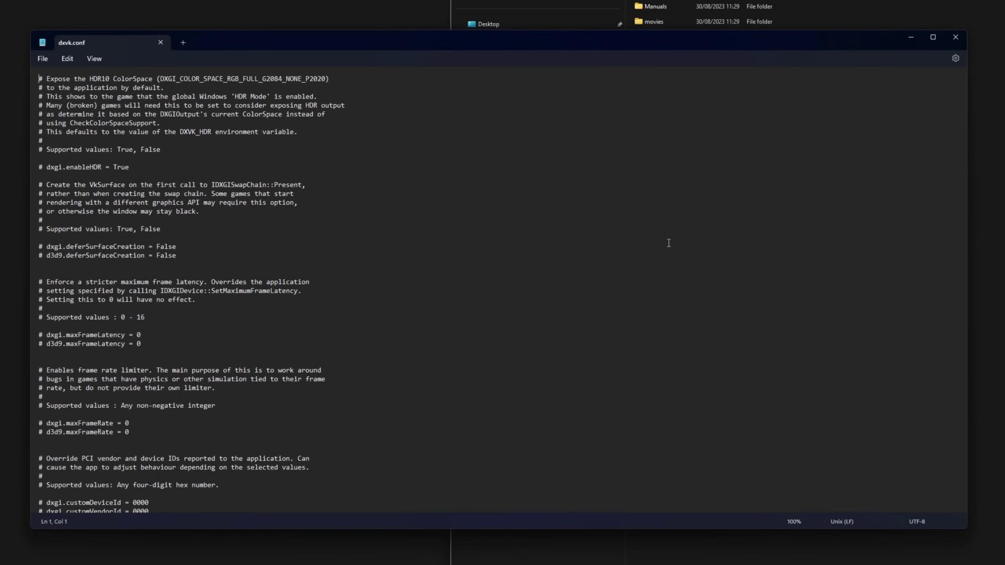
# Step: Search dxvk.conf for 'aspect' and remove the # before d3d9.forceAspectRatio to enter its value
pyautogui.click(67, 59)
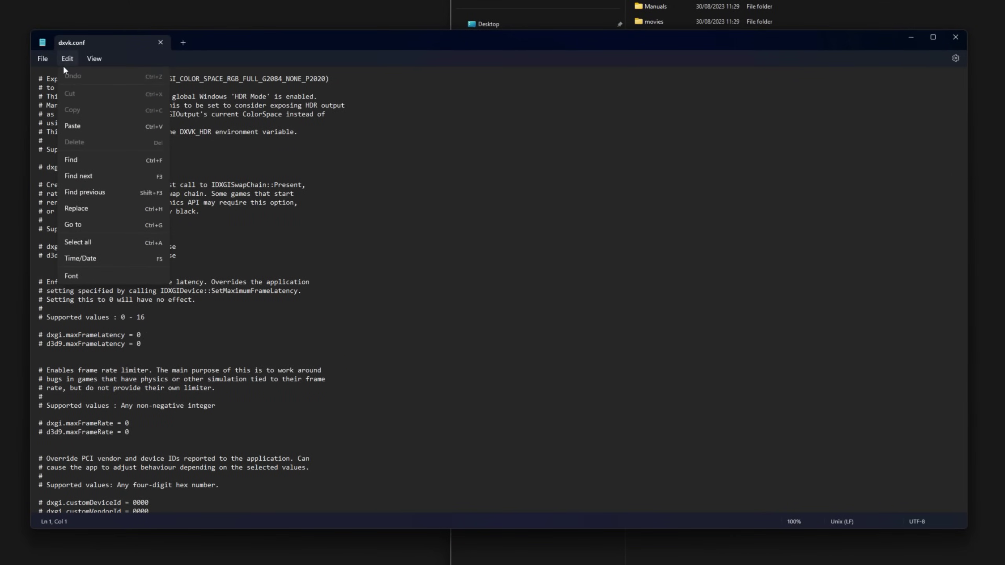
pyautogui.click(77, 162)
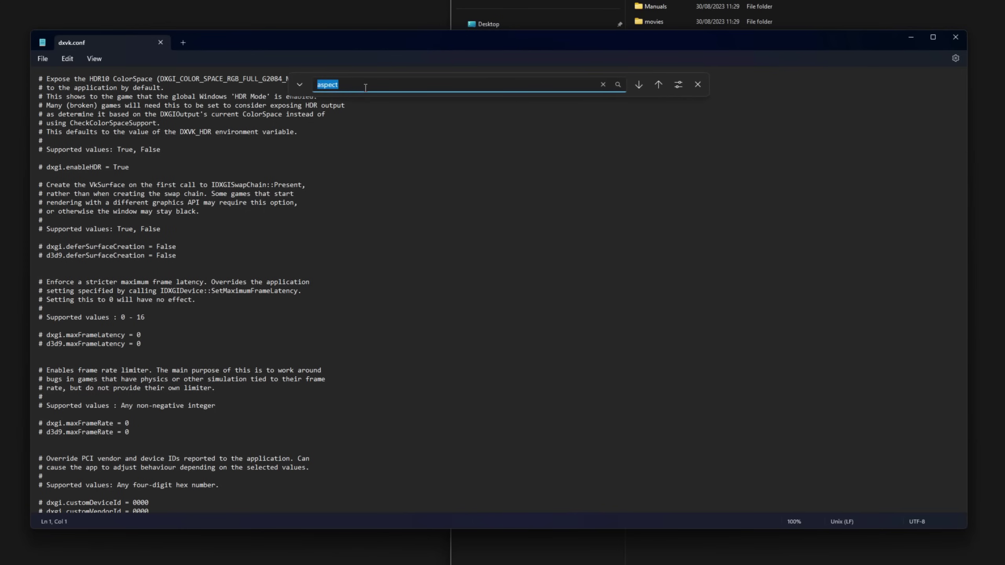
pyautogui.write('aspec')
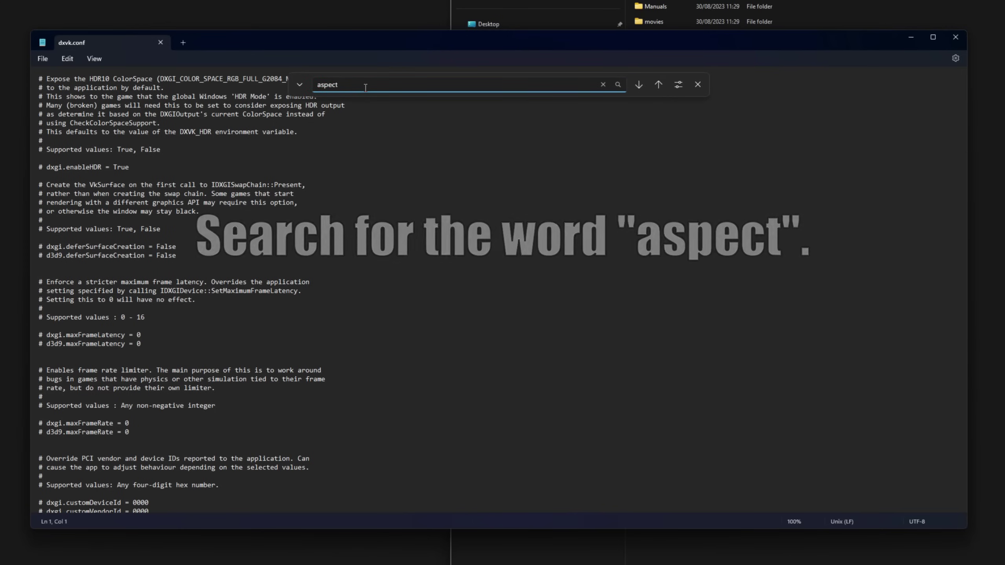
pyautogui.press('Return')
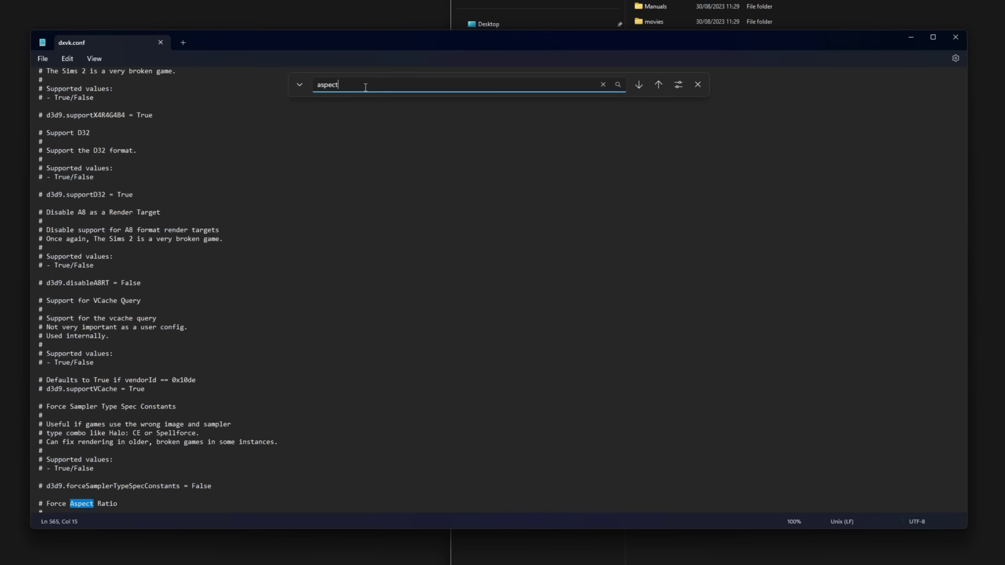
pyautogui.scroll(-3, 180, 293)
pyautogui.scroll(-3, 141, 329)
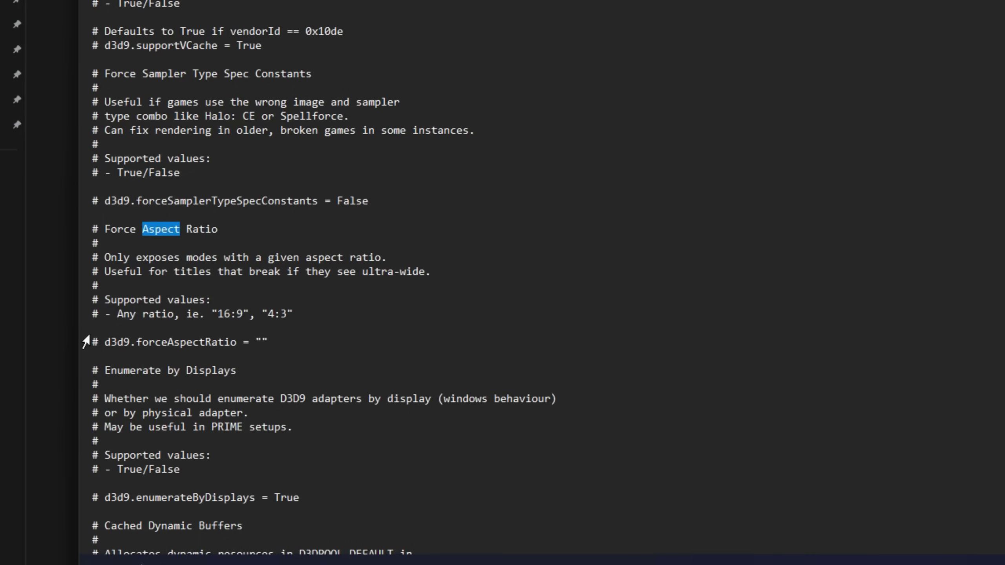
pyautogui.click(102, 341)
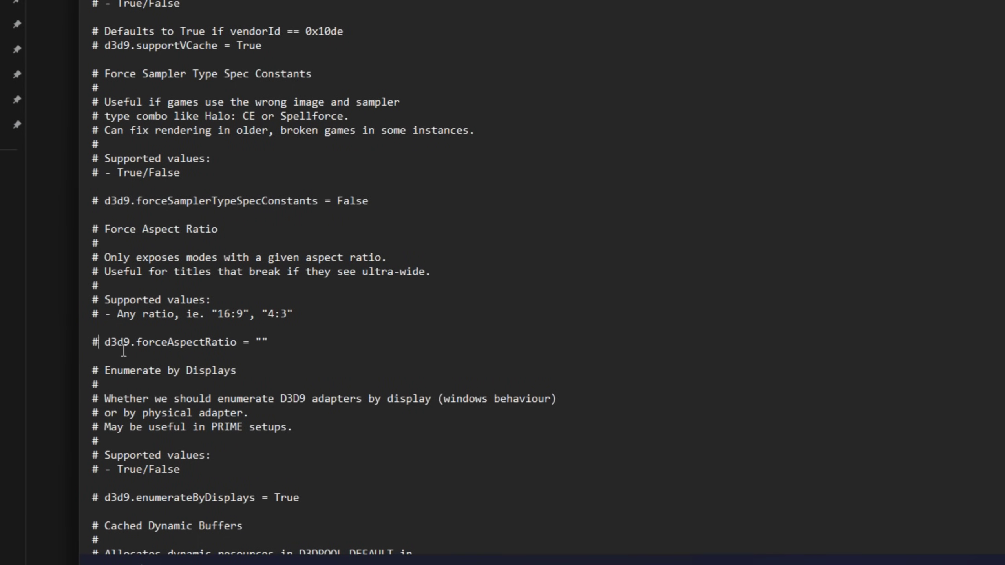
pyautogui.press('BackSpace')
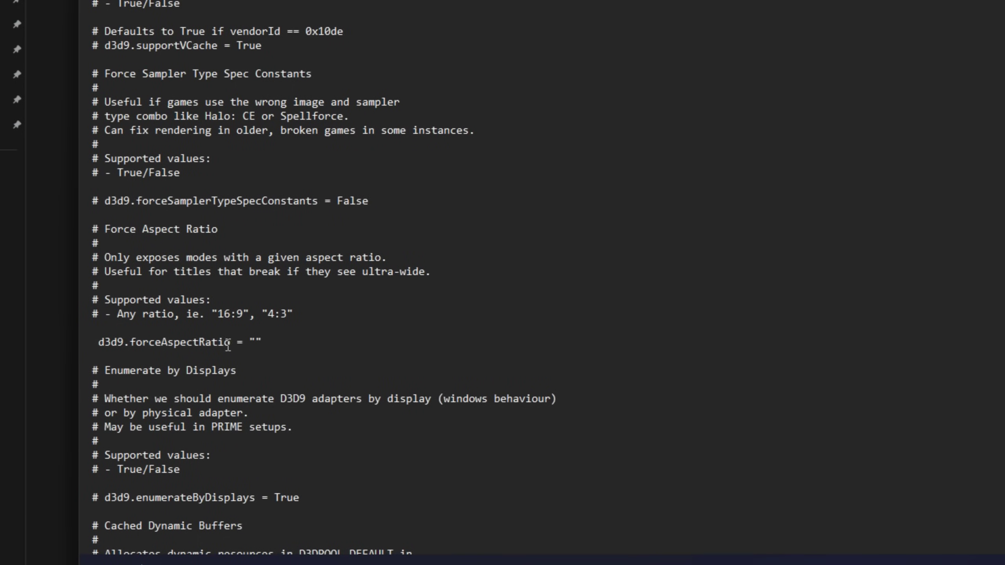
pyautogui.click(257, 342)
pyautogui.write('16:')
pyautogui.write('9')
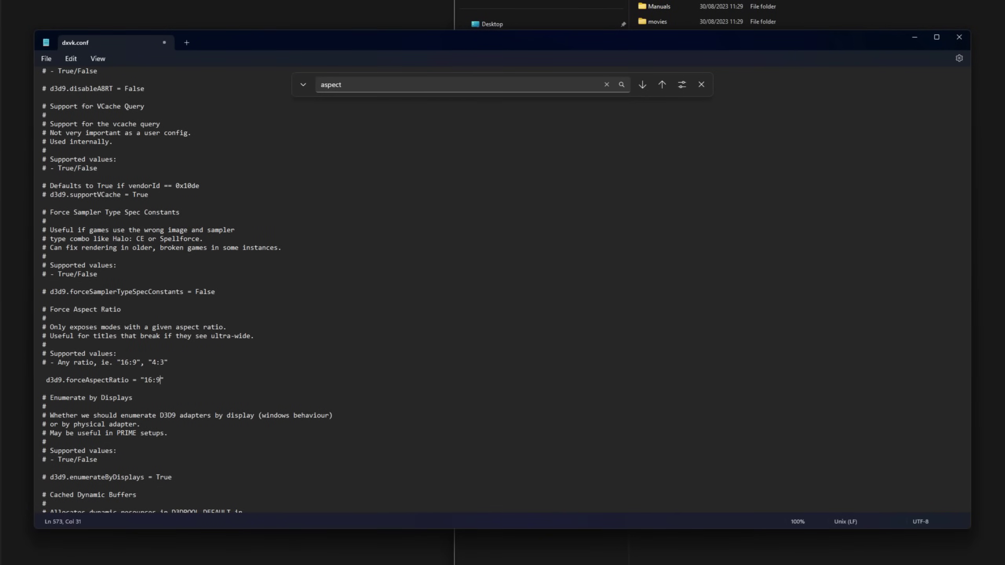
# Step: Save dxvk.conf with the uncommented d3d9.forceAspectRatio line via File > Save
pyautogui.click(47, 59)
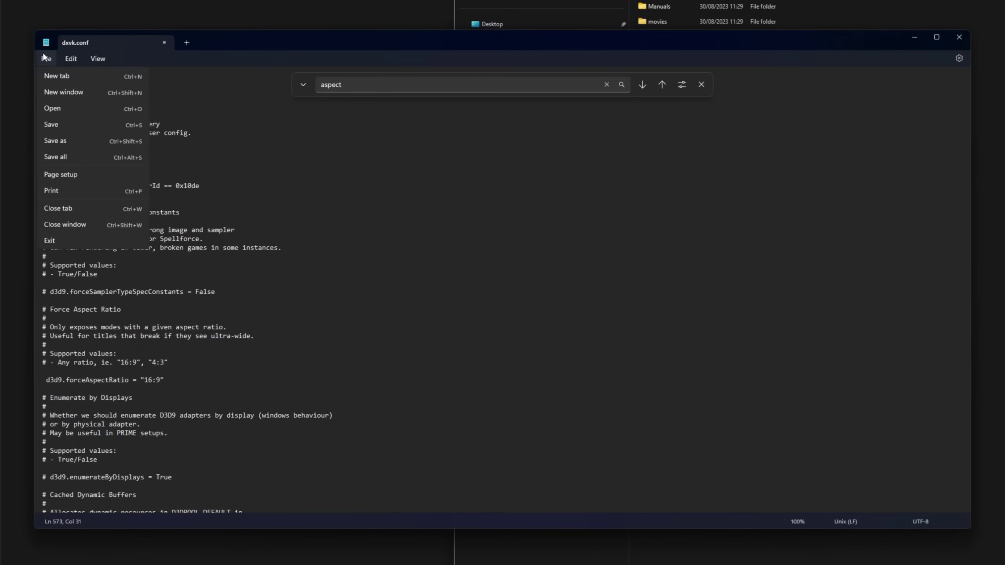
pyautogui.click(61, 126)
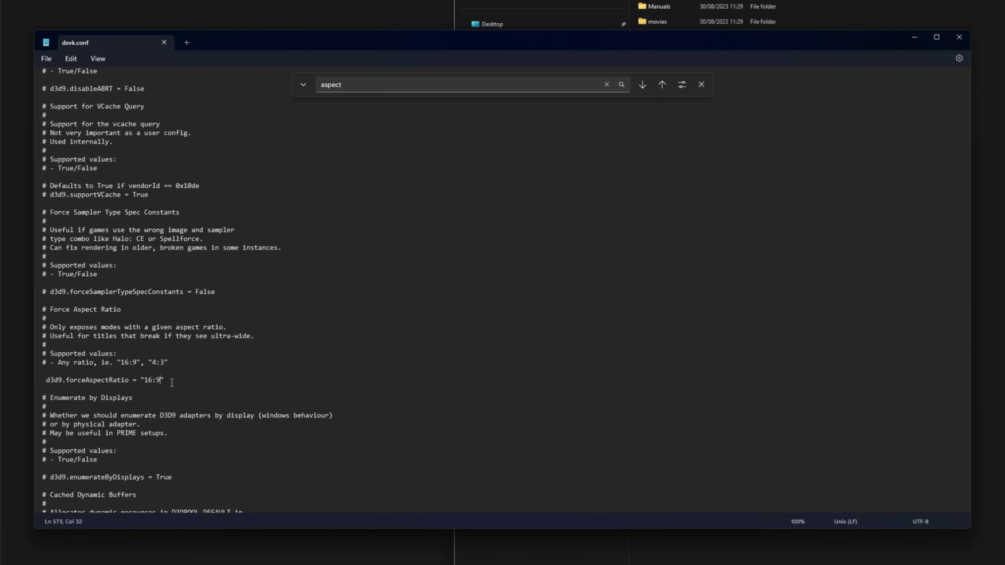